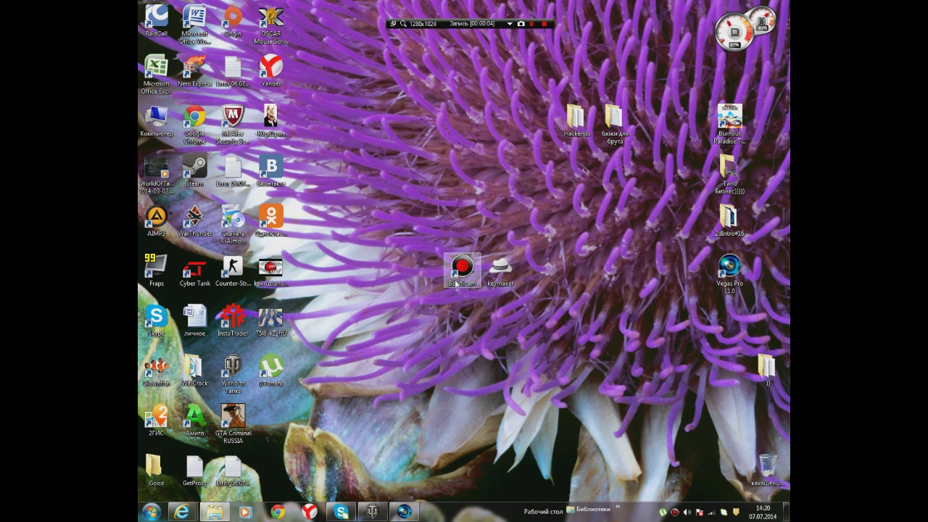
drag(462, 270, 461, 217)
mouse_move(500, 269)
mouse_down()
mouse_move(523, 234)
mouse_move(505, 231)
mouse_move(502, 270)
mouse_up()
drag(462, 218, 468, 269)
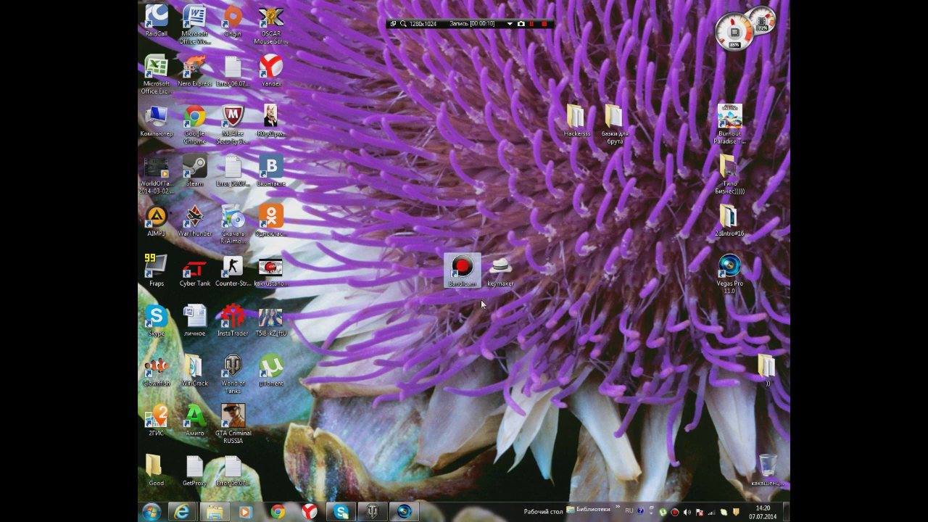
Open Bandicam from its desktop shortcut.
click(501, 269)
click(462, 268)
key(Return)
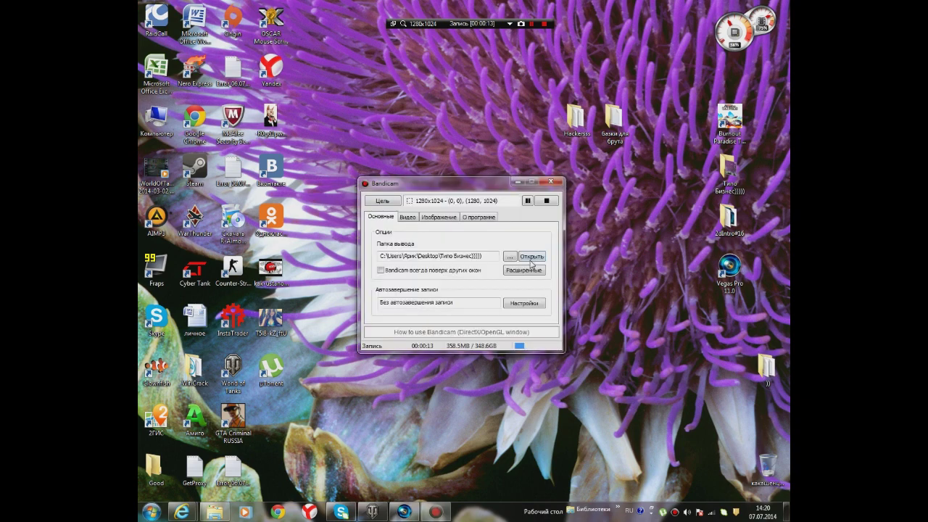
Look through Bandicam's video, image and program information settings and return to the general options.
click(408, 217)
click(450, 218)
click(479, 218)
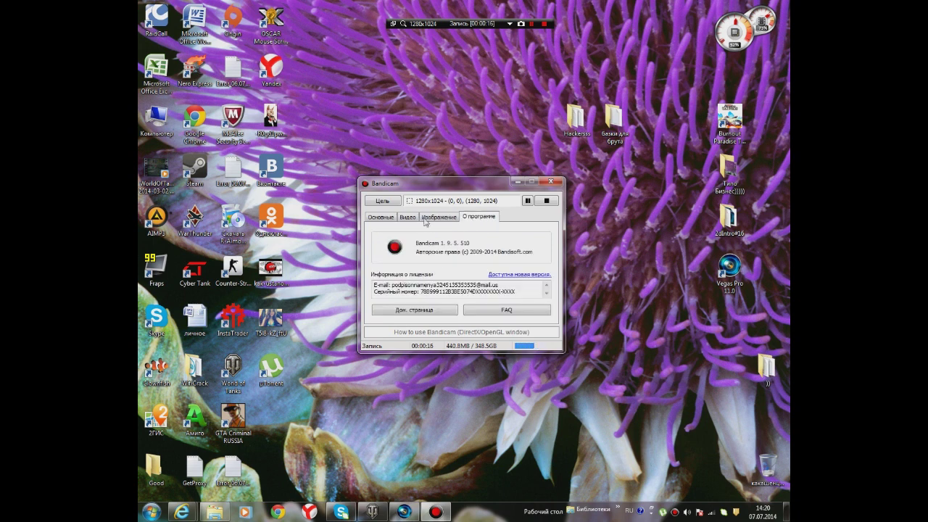
click(390, 219)
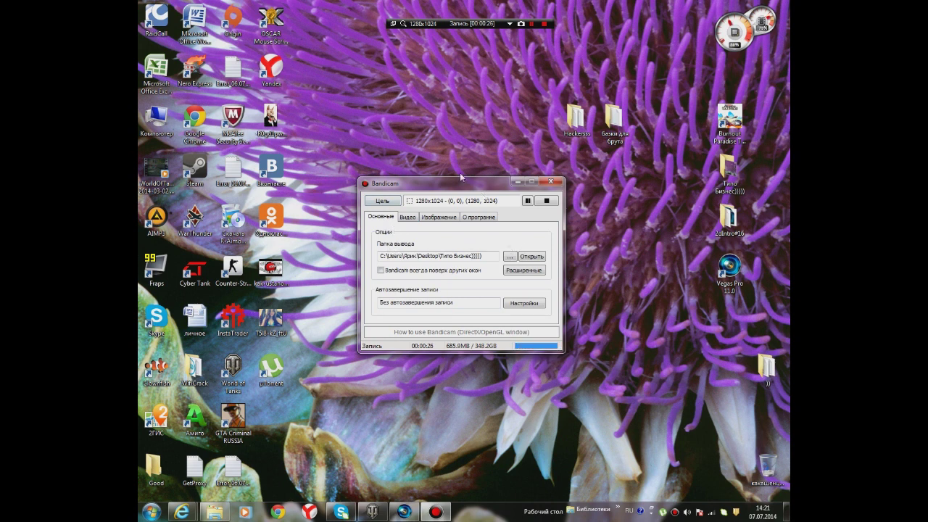
Review the automatic recording completion settings and accept them with «Не автозавершать» selected.
drag(457, 189, 478, 197)
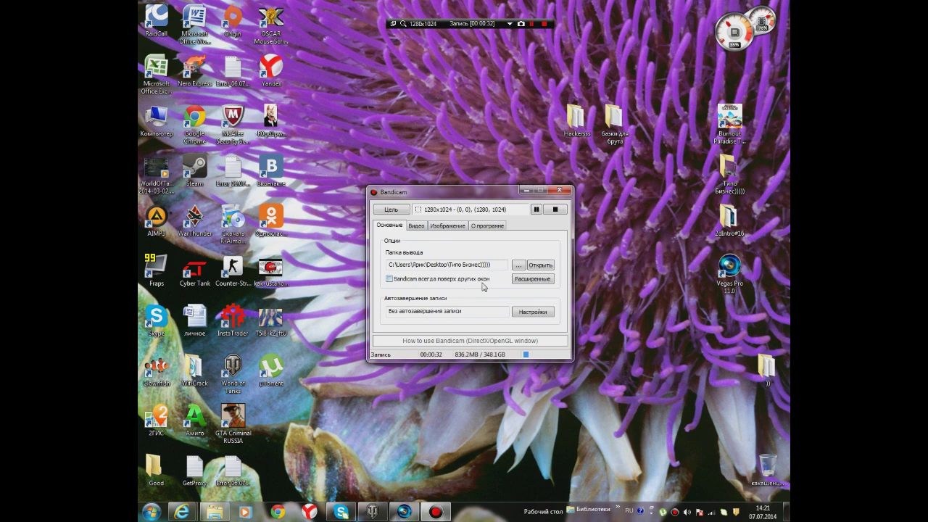
drag(386, 197, 403, 210)
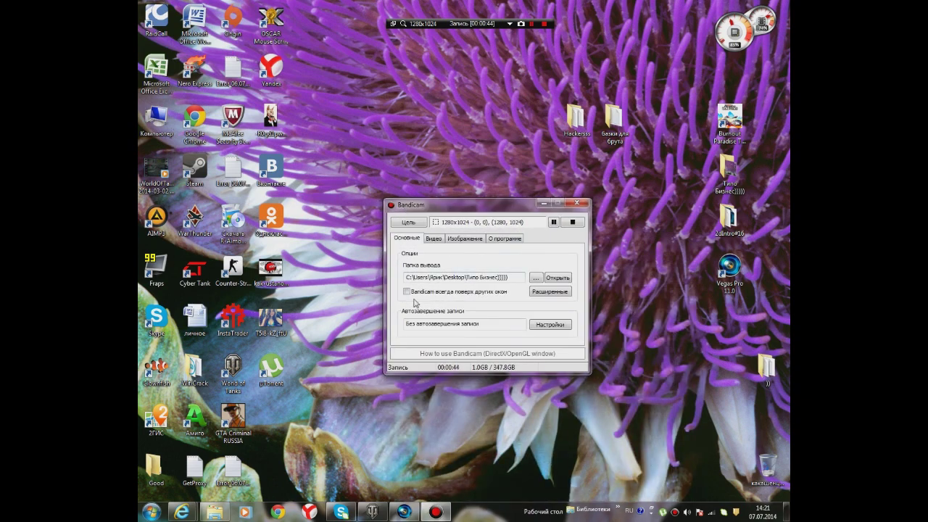
drag(480, 204, 476, 160)
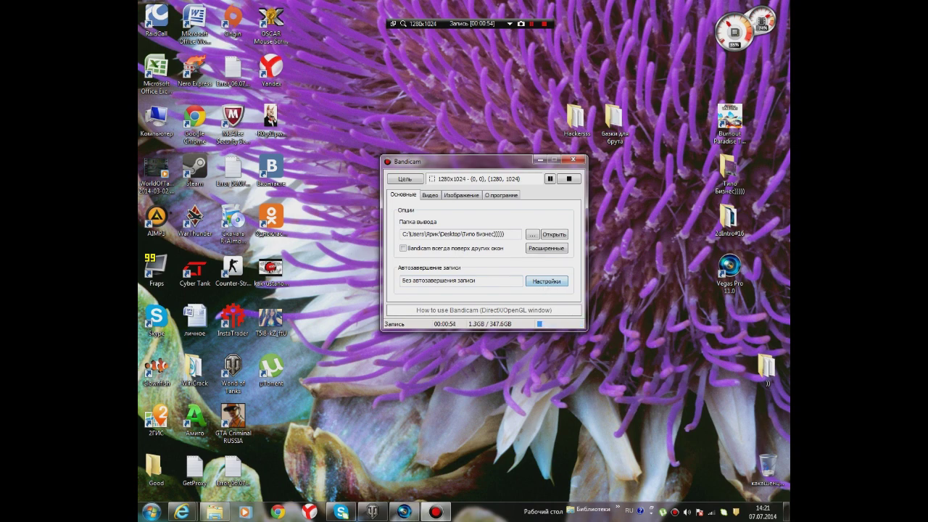
click(552, 288)
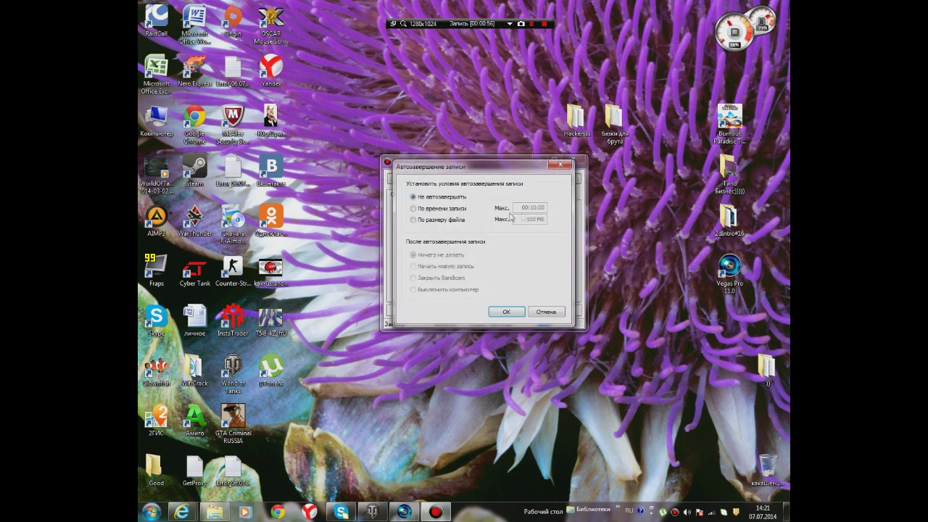
drag(517, 168, 564, 199)
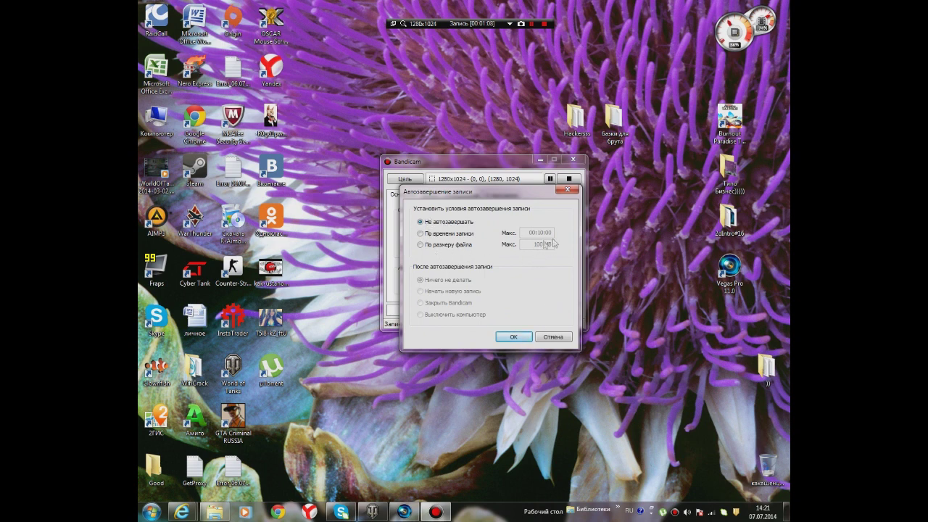
click(517, 336)
In the video recording settings, choose «Микрофон (Аудио устройства USB)» as the primary sound device.
click(431, 195)
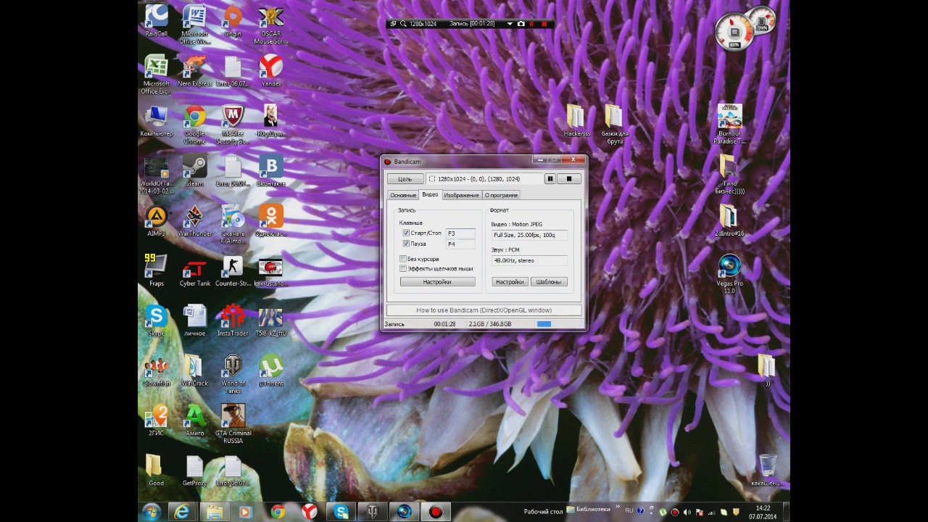
mouse_move(395, 164)
mouse_down()
mouse_move(292, 193)
mouse_move(565, 322)
mouse_move(414, 269)
mouse_move(384, 171)
mouse_move(393, 165)
mouse_move(403, 180)
mouse_move(390, 179)
mouse_up()
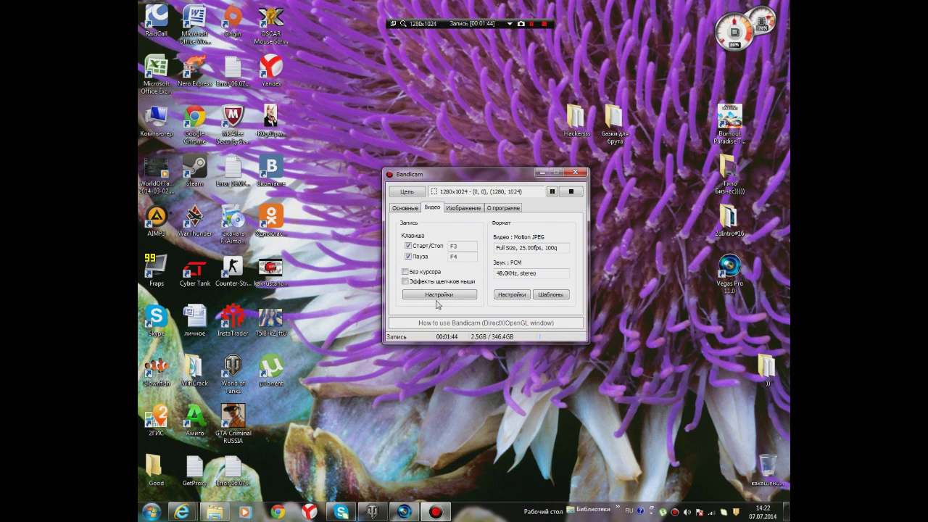
click(444, 296)
click(400, 188)
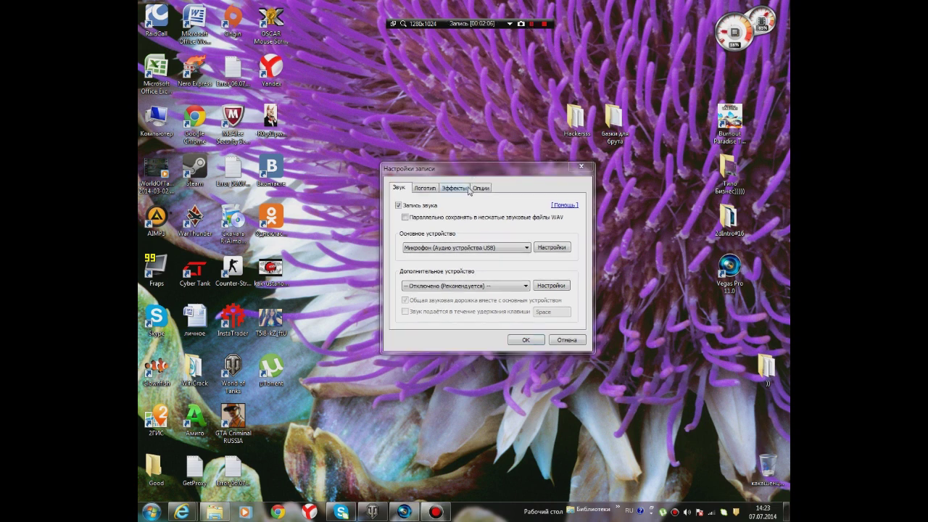
mouse_move(469, 178)
mouse_down()
mouse_move(404, 240)
mouse_move(487, 177)
mouse_move(478, 173)
mouse_up()
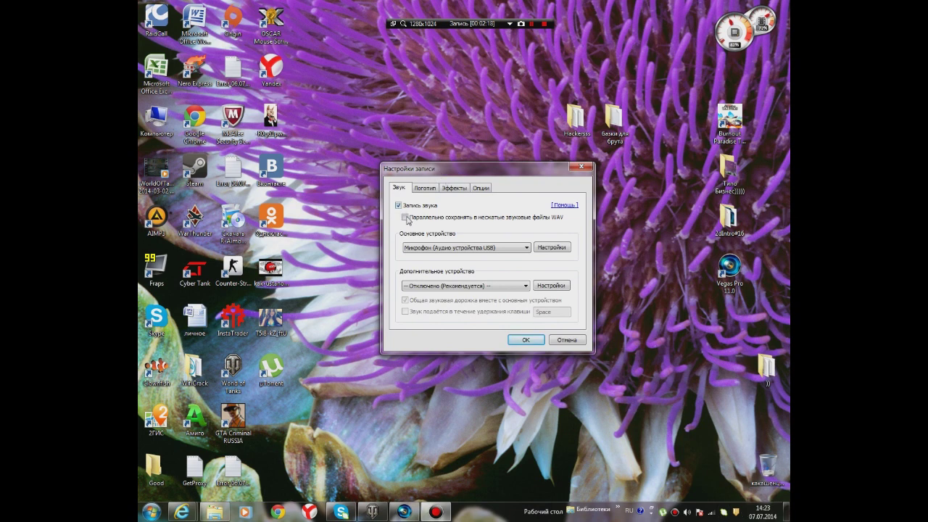
click(526, 248)
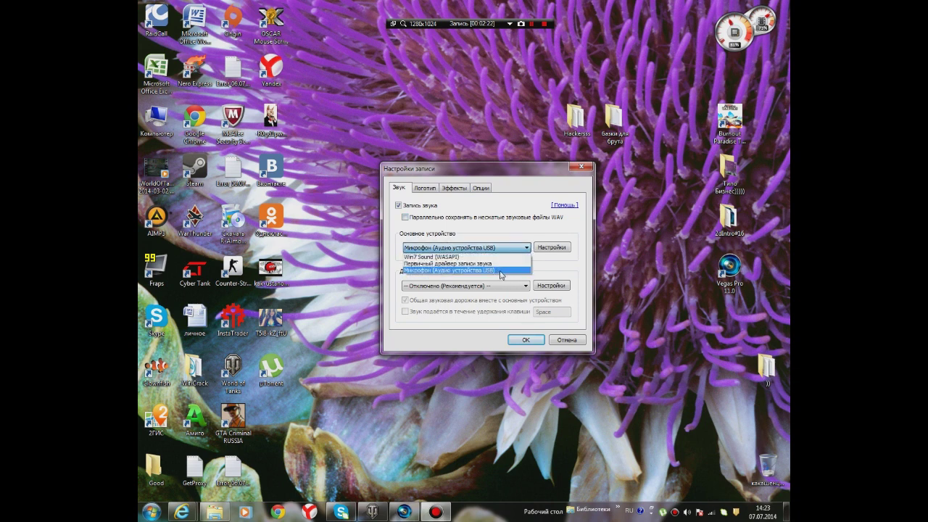
click(500, 272)
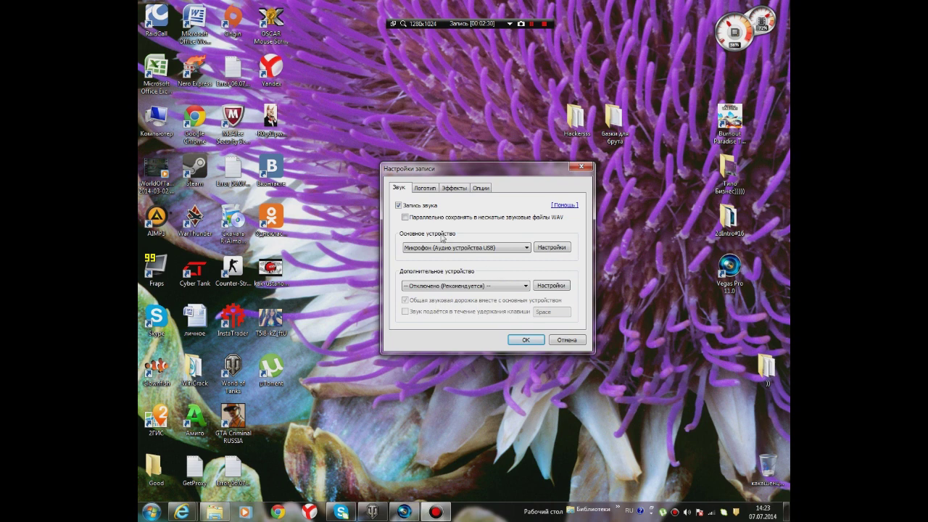
Try the option to place a logo on the recording with the transparency value at 98%, and disable it again.
click(431, 193)
click(404, 189)
click(419, 191)
click(410, 208)
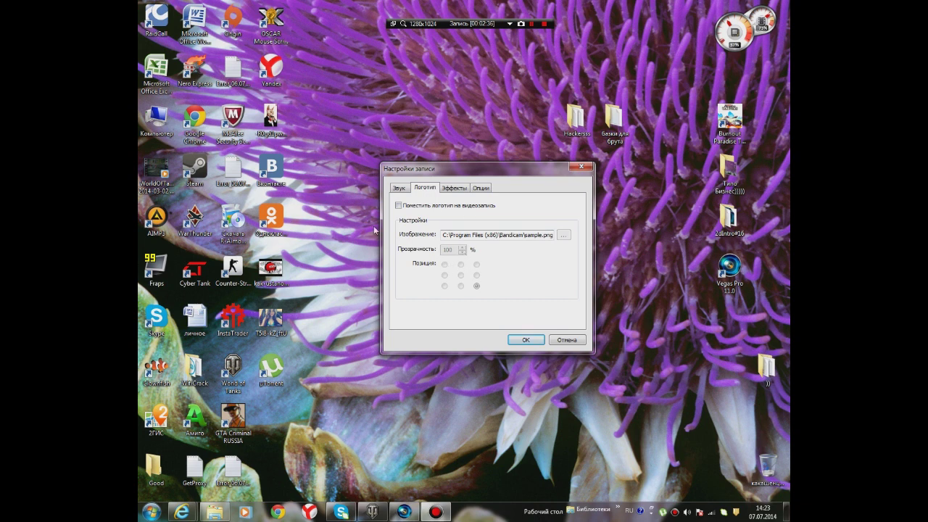
click(401, 207)
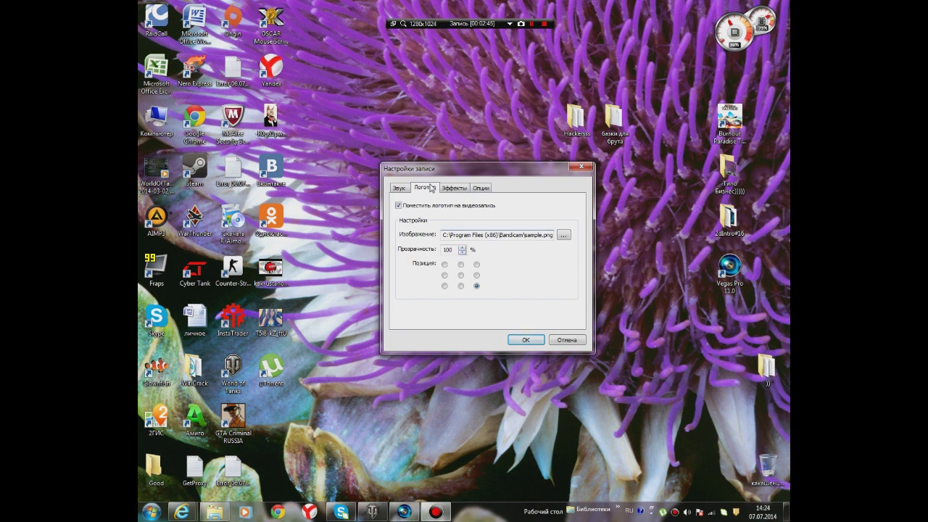
mouse_move(417, 171)
mouse_down()
mouse_move(606, 312)
mouse_move(385, 221)
mouse_move(429, 161)
mouse_up()
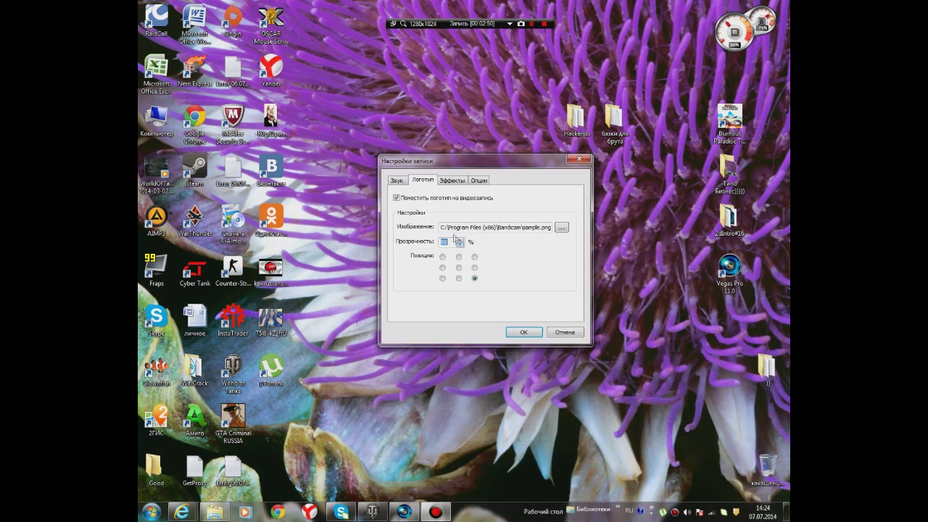
click(397, 198)
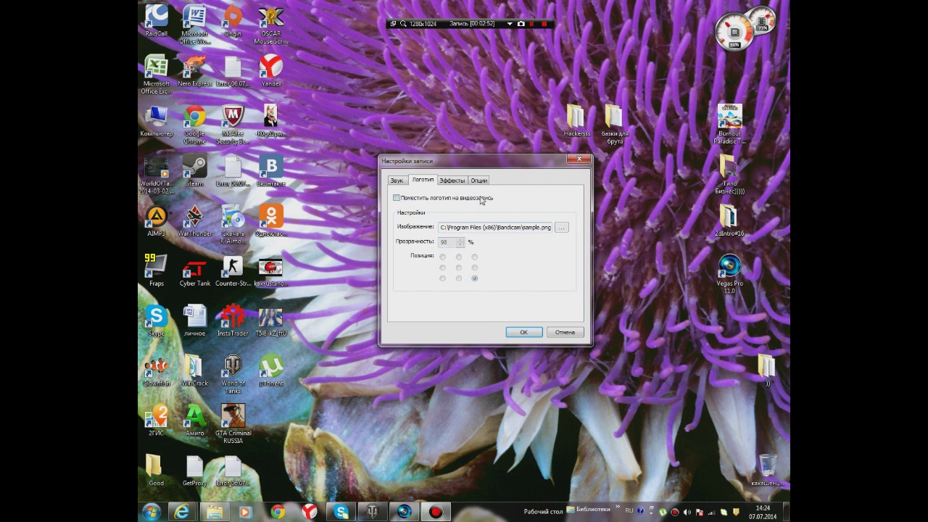
Enable mouse click effects for recordings and check the left-click color choices without changing them.
click(453, 181)
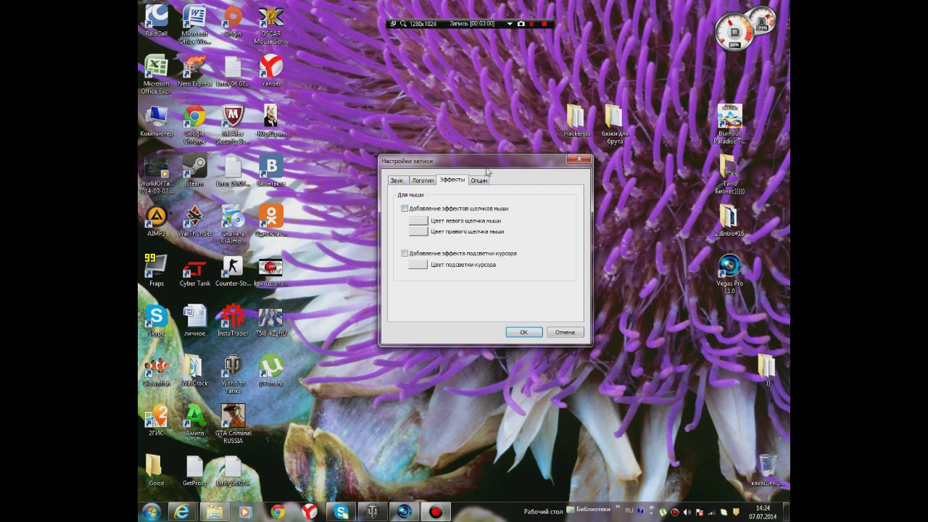
click(405, 209)
click(424, 222)
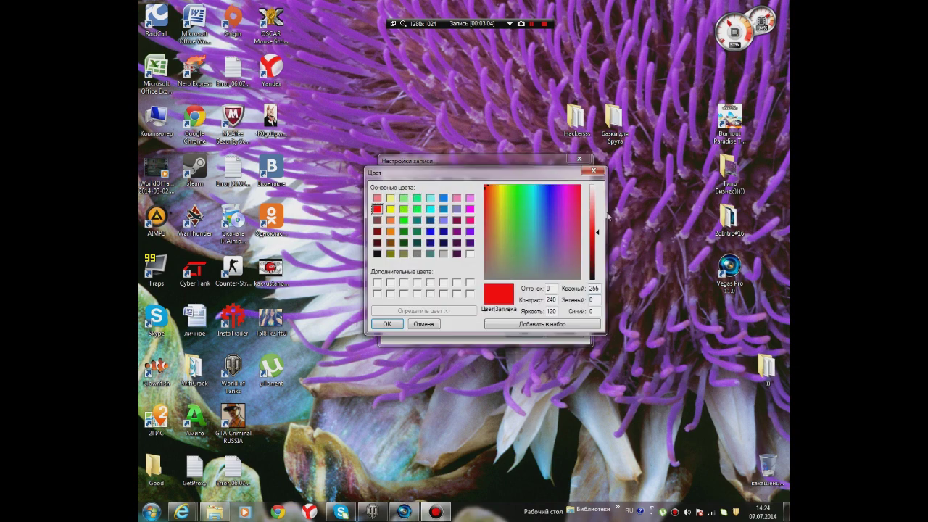
click(596, 168)
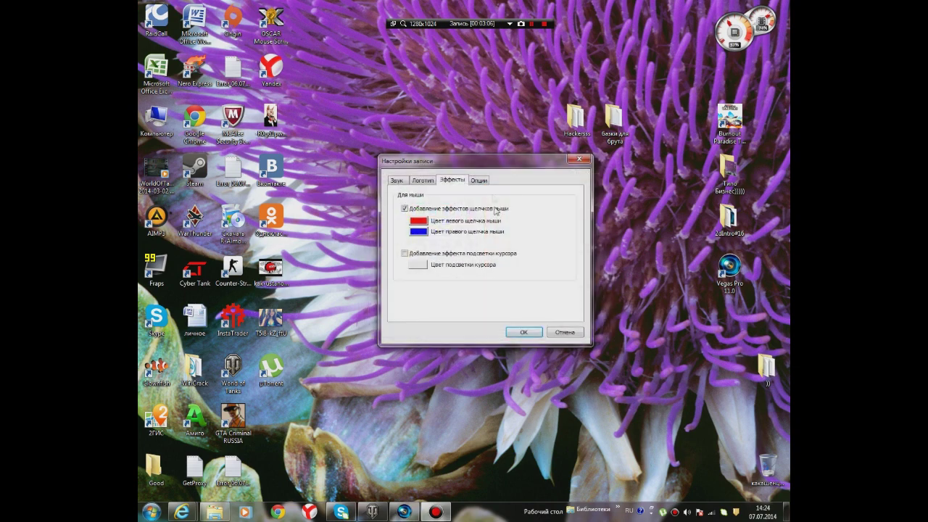
Set the recording priority to «Выше среднего» and save the recording settings.
click(482, 181)
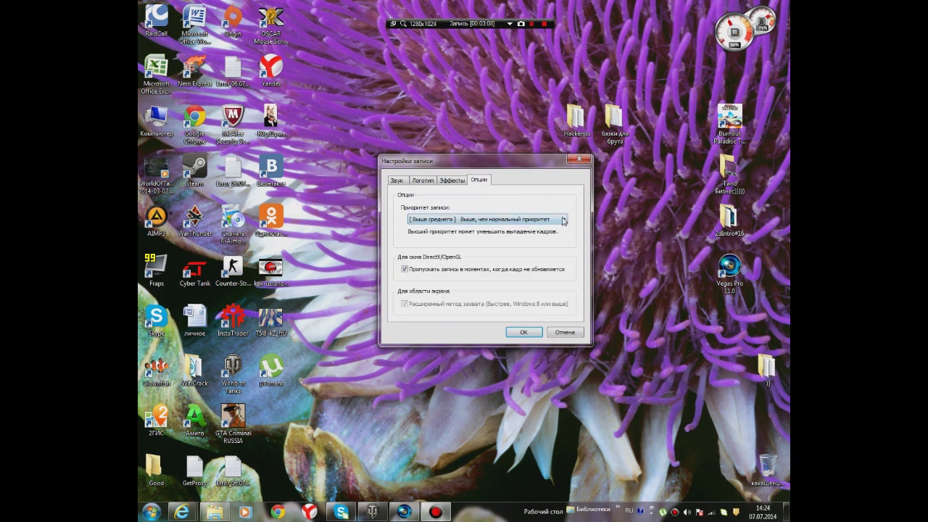
click(564, 221)
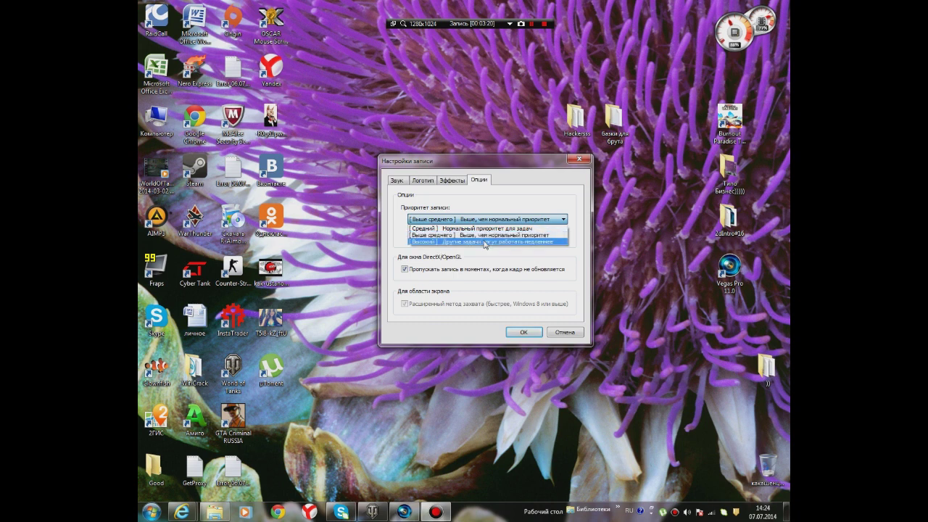
click(468, 235)
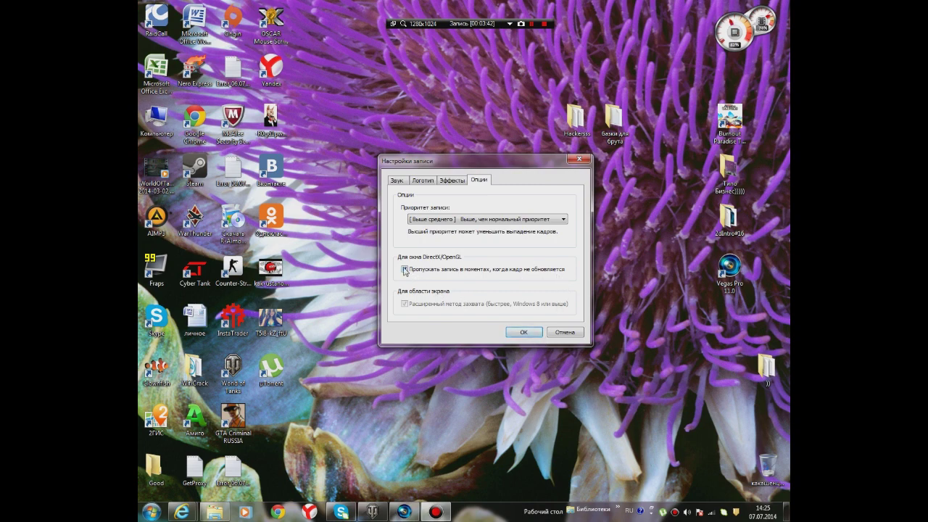
click(524, 331)
Examine the image capture settings and the licence information, and put the Bandicam window away.
click(460, 208)
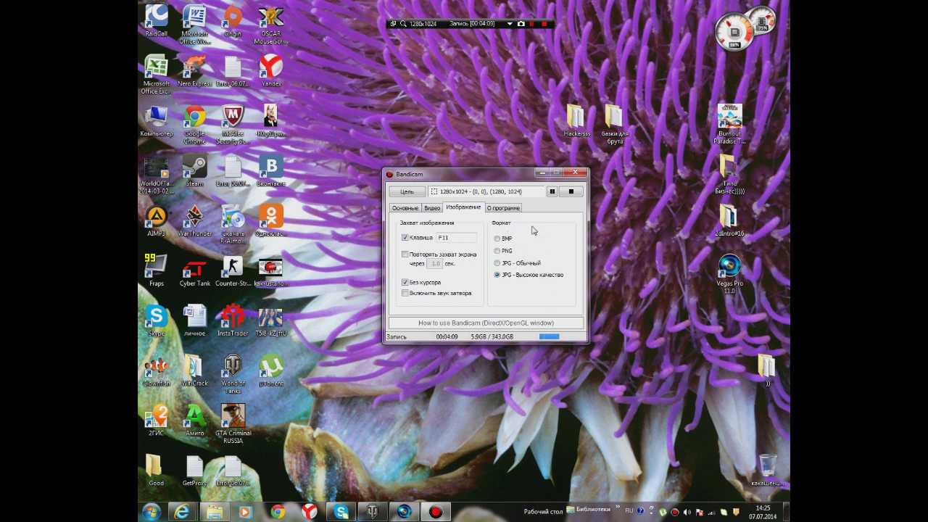
click(504, 209)
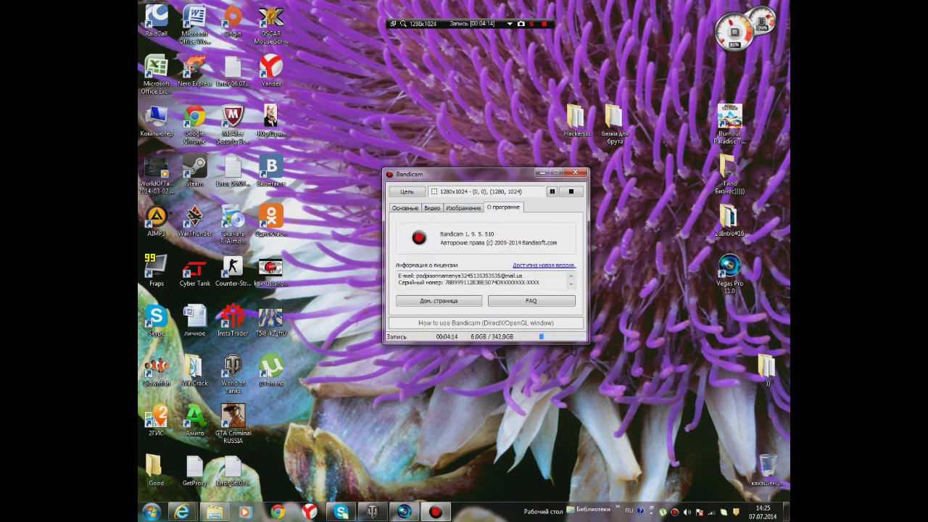
drag(422, 277, 523, 276)
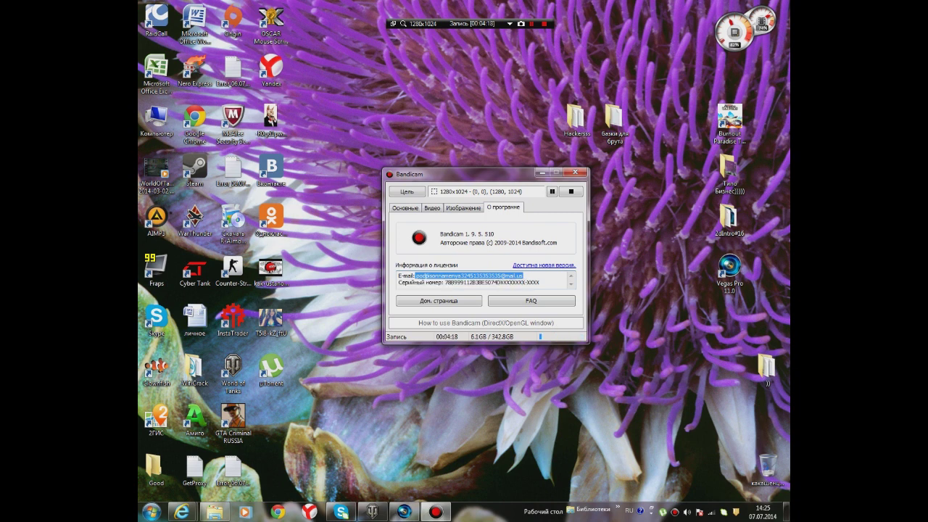
click(522, 277)
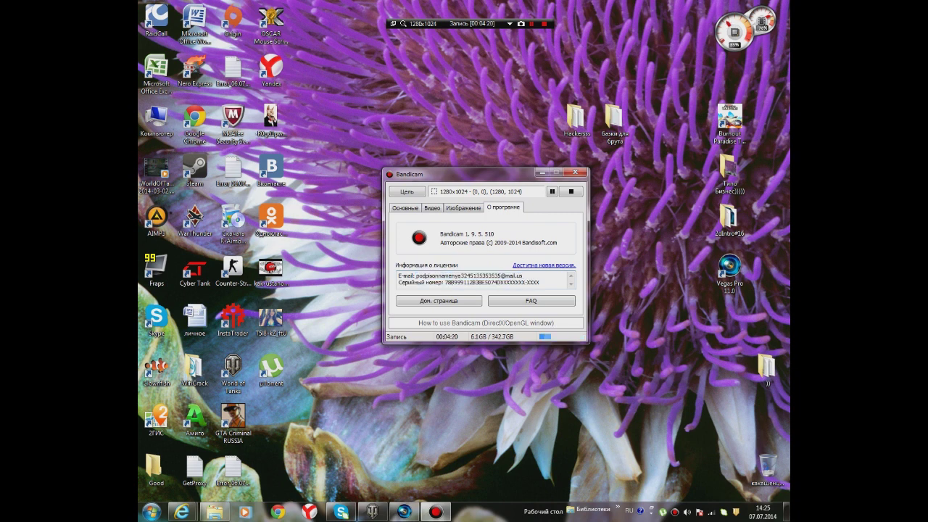
drag(520, 177, 484, 221)
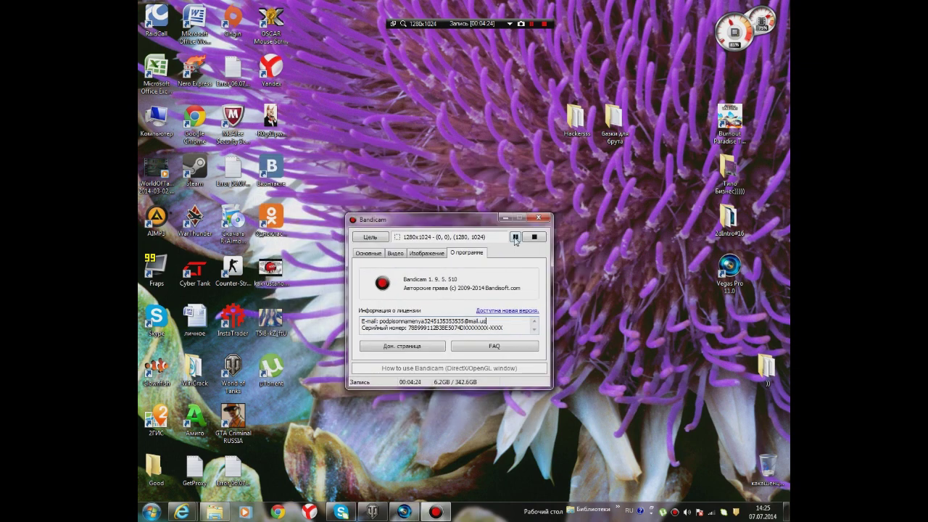
click(423, 346)
drag(484, 229, 449, 178)
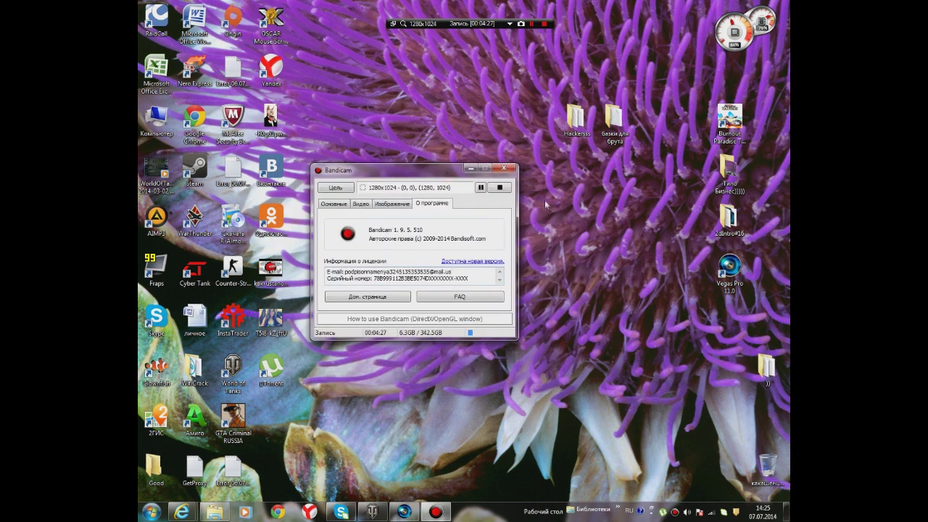
click(477, 175)
Open keymaker from the desktop, enter an e-mail address and register the Bandicam application.
double_click(498, 274)
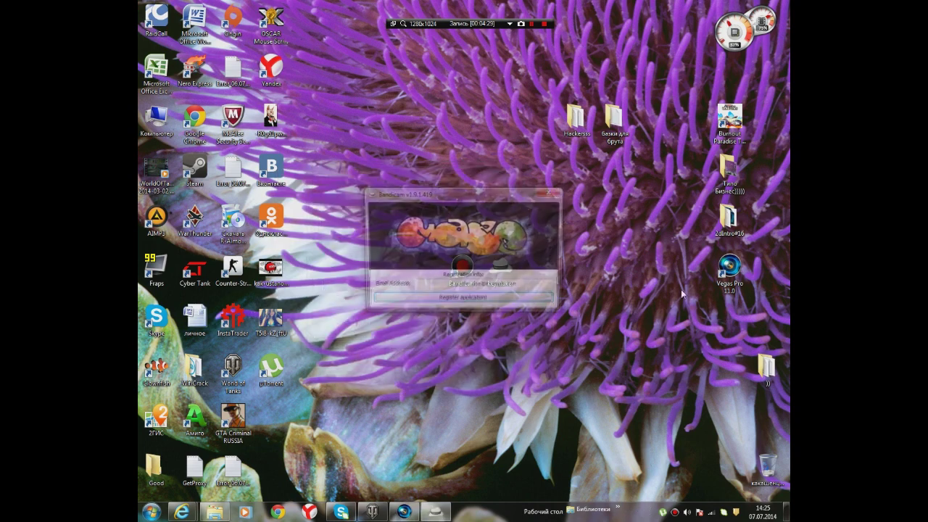
drag(515, 200, 517, 233)
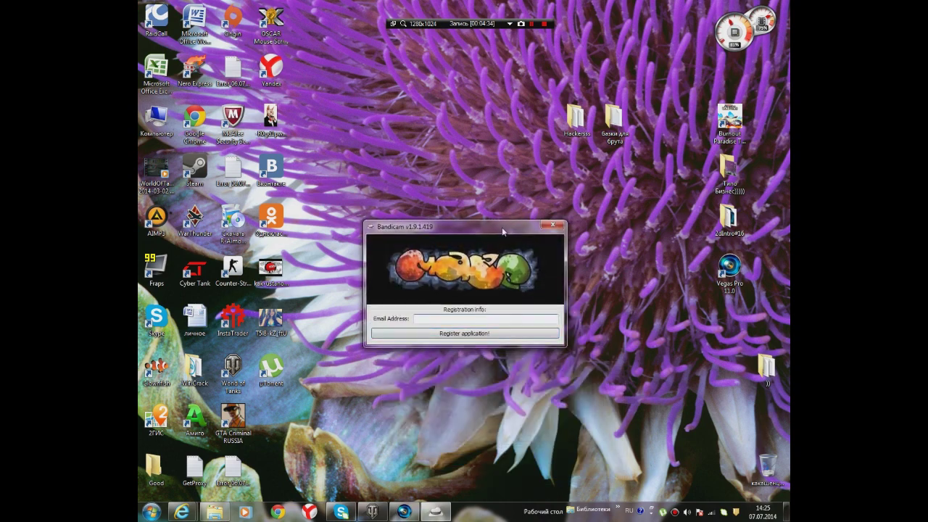
drag(502, 227, 525, 152)
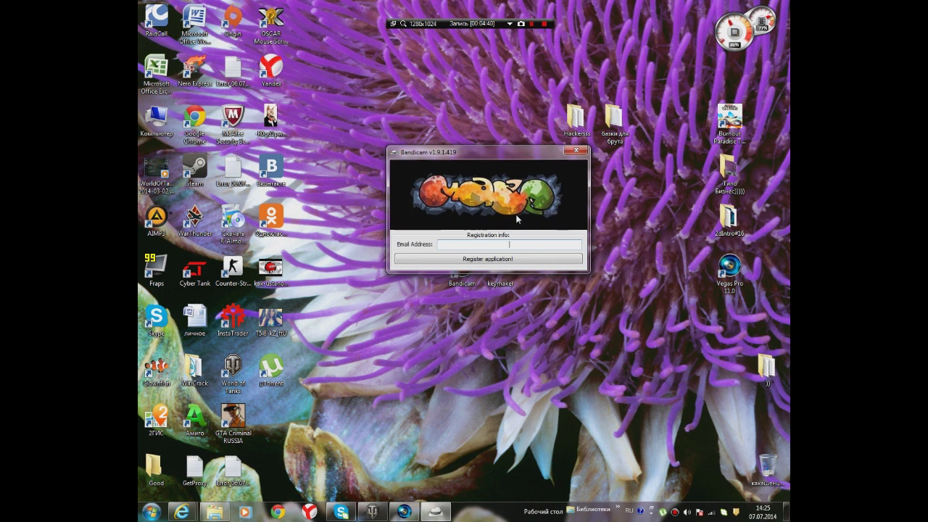
text(1111111111@mail.us)
drag(499, 162, 504, 225)
key(Return)
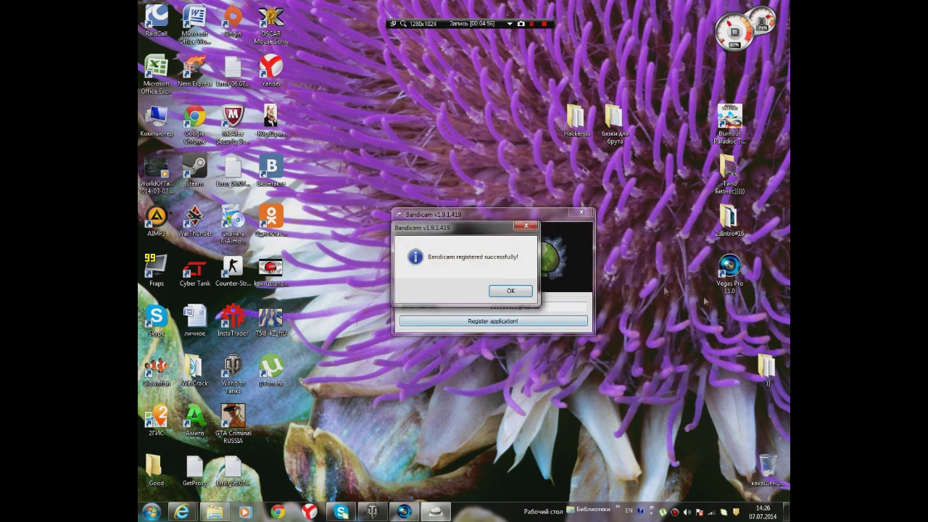
drag(473, 230, 448, 244)
click(481, 305)
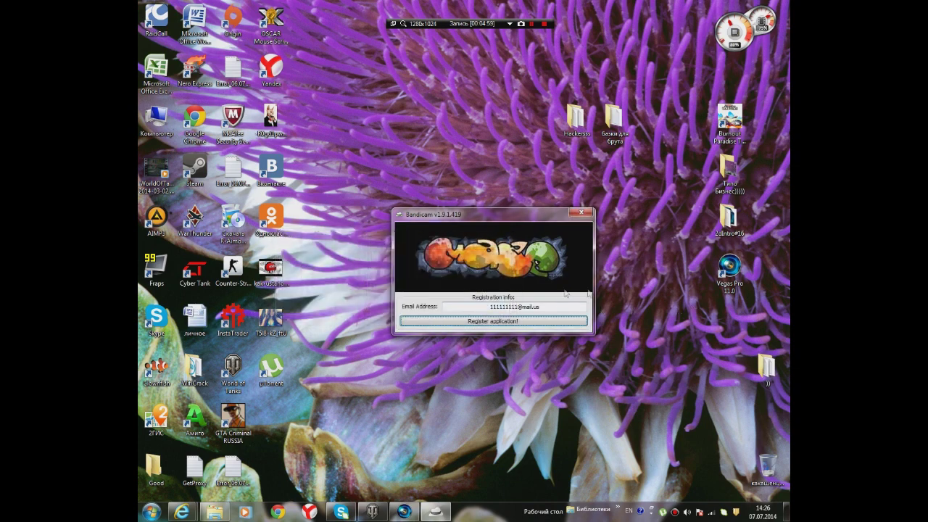
drag(566, 221, 520, 188)
click(531, 24)
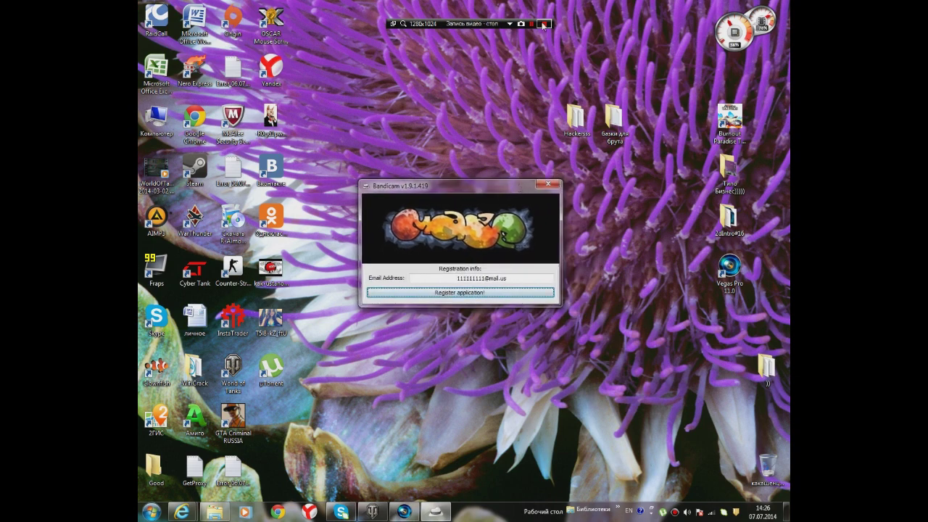